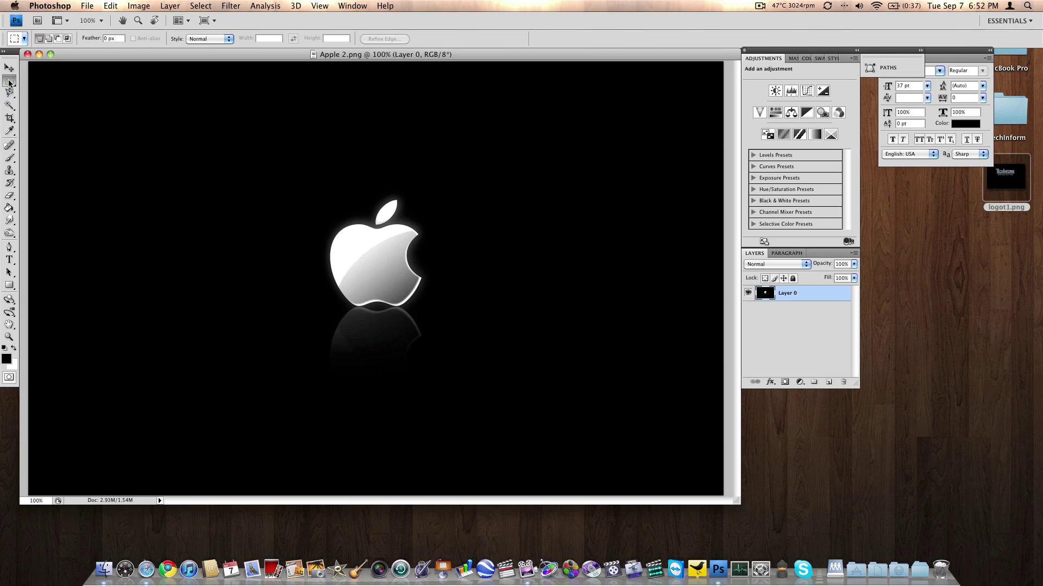
Step: Switch to the Magic Wand tool, then trial-delete the selected black background and undo it
{"action": "left_click", "coordinate": [8, 82]}
{"action": "left_click", "coordinate": [1, 97]}
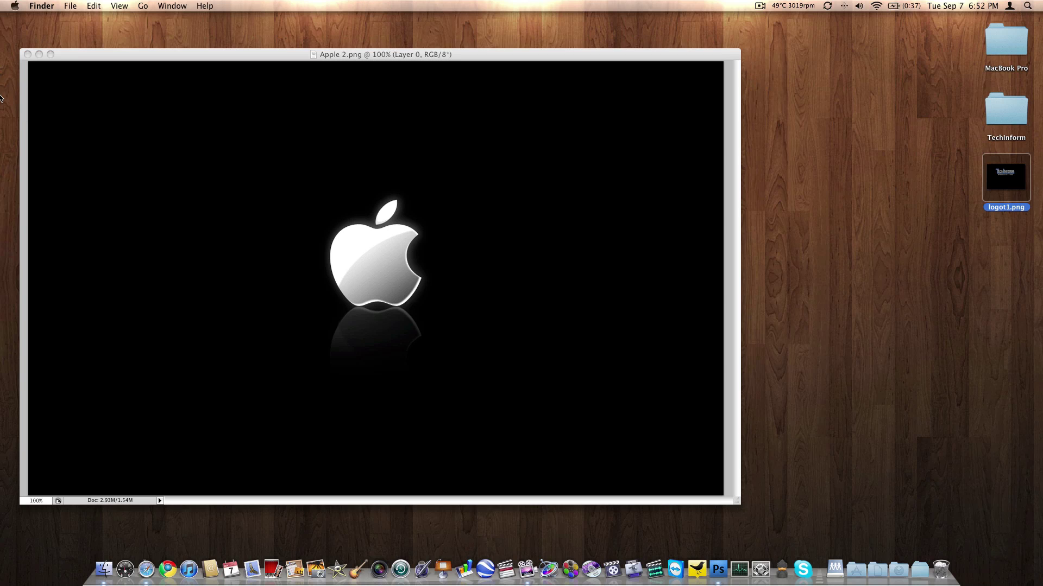
{"action": "left_click", "coordinate": [129, 57]}
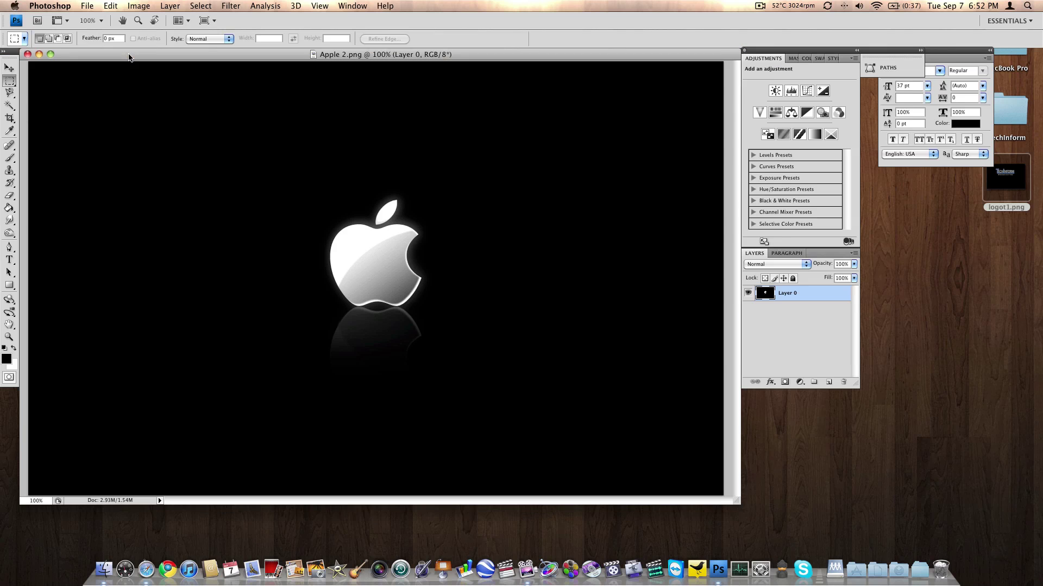
{"action": "left_click", "coordinate": [10, 92]}
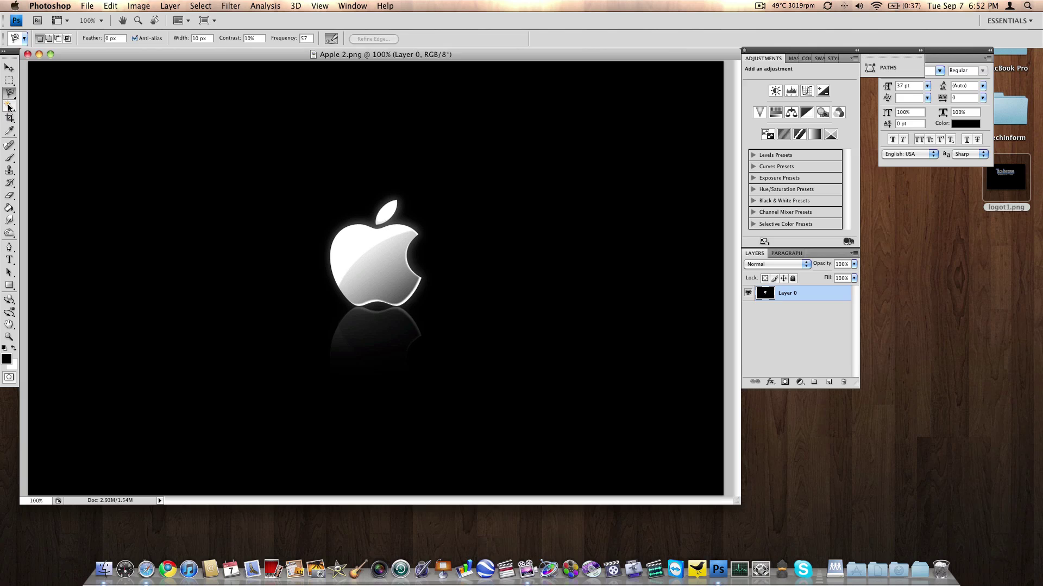
{"action": "left_click", "coordinate": [8, 105]}
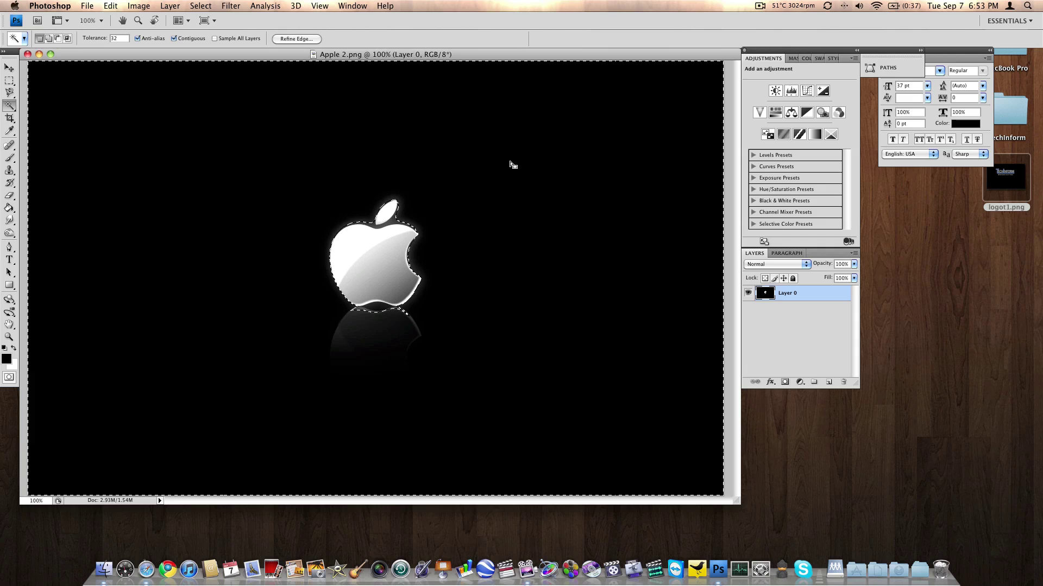
{"action": "key", "text": "Delete"}
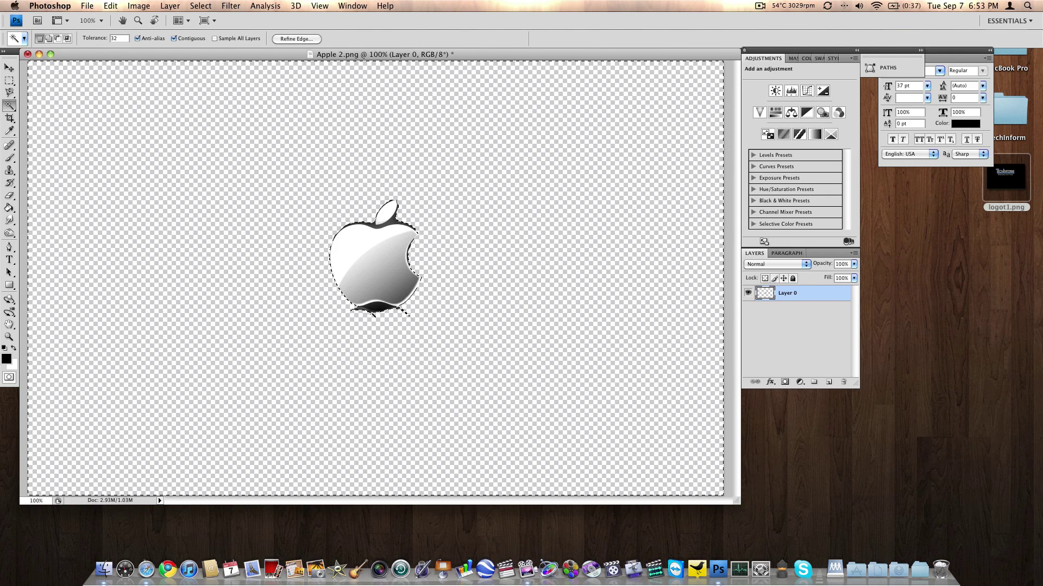
{"action": "key", "text": "super+z"}
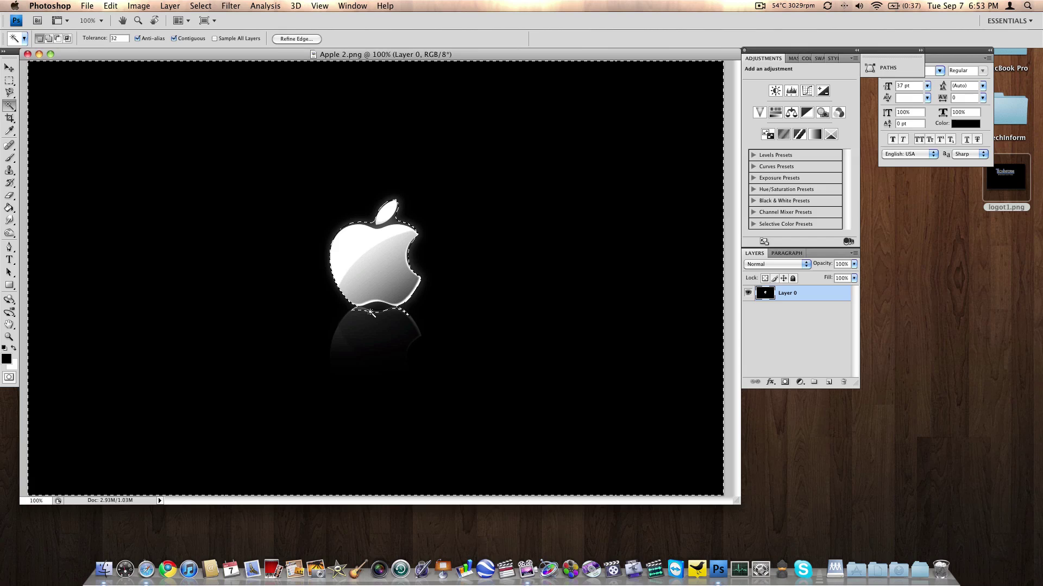
Step: Set Magic Wand tolerance to 64, delete the black background and reflection, then deselect
{"action": "left_click", "coordinate": [122, 39]}
{"action": "key", "text": "super+d"}
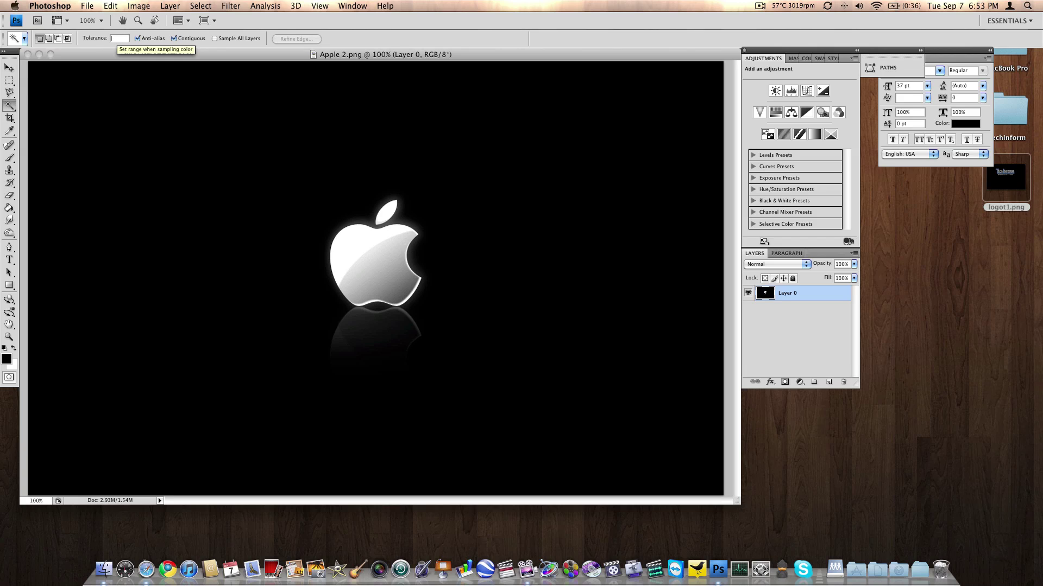
{"action": "left_click", "coordinate": [160, 143]}
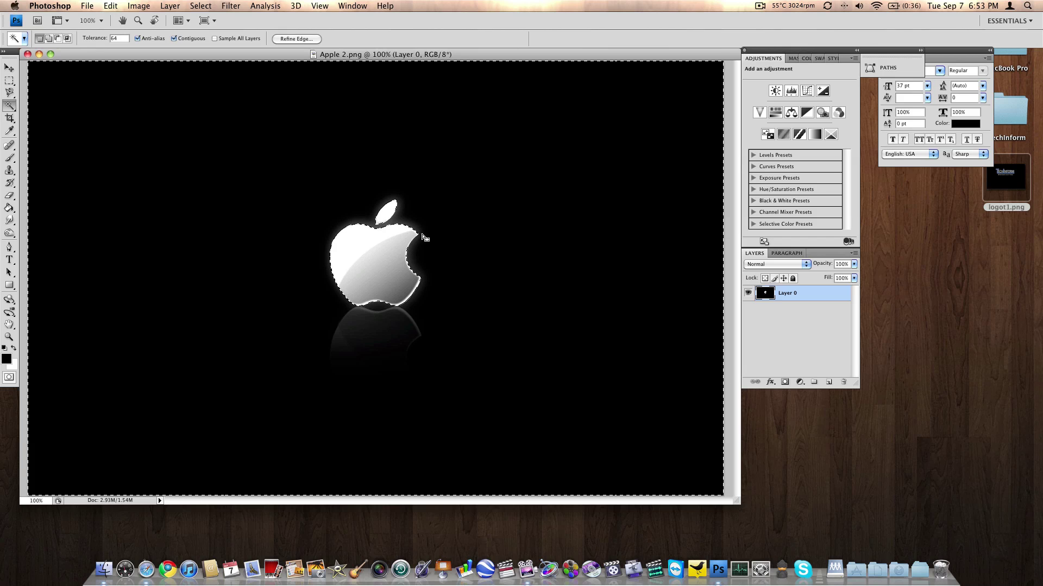
{"action": "key", "text": "Delete"}
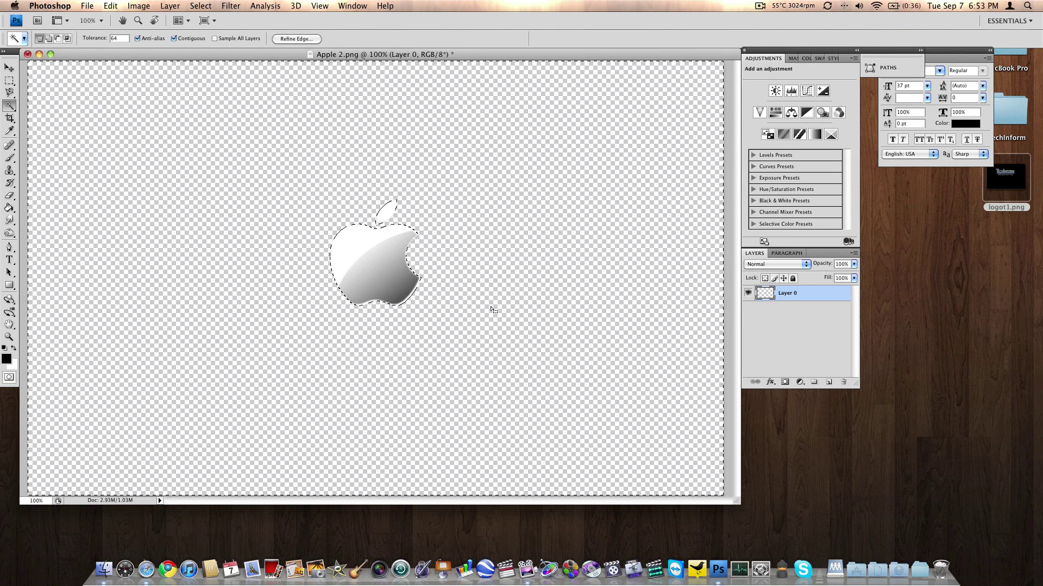
{"action": "key", "text": "super+d"}
{"action": "scroll", "coordinate": [377, 328], "scroll_direction": "up", "scroll_amount": 10}
{"action": "scroll", "coordinate": [378, 328], "scroll_direction": "up", "scroll_amount": 5}
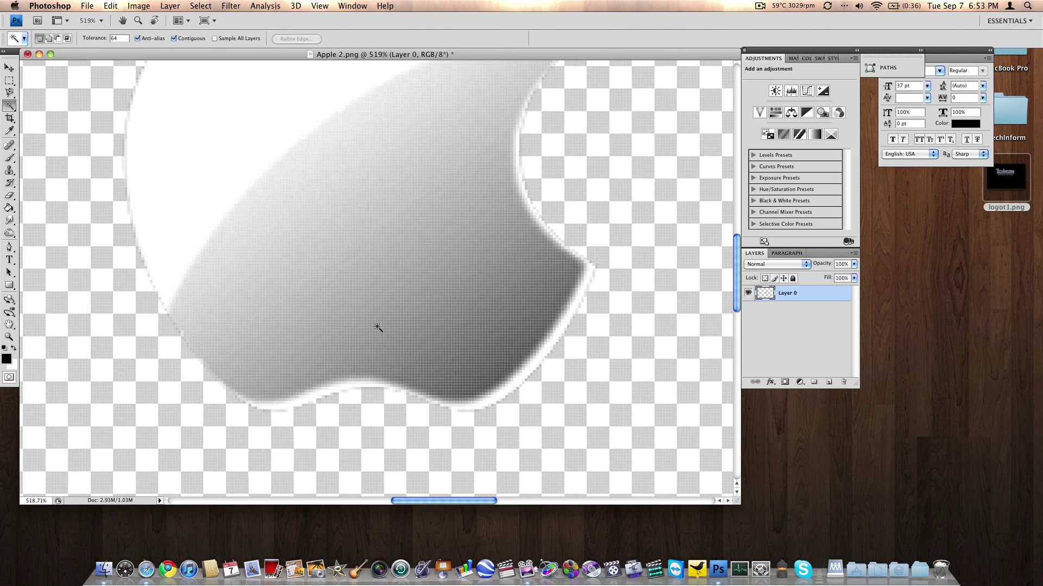
{"action": "left_click", "coordinate": [318, 396]}
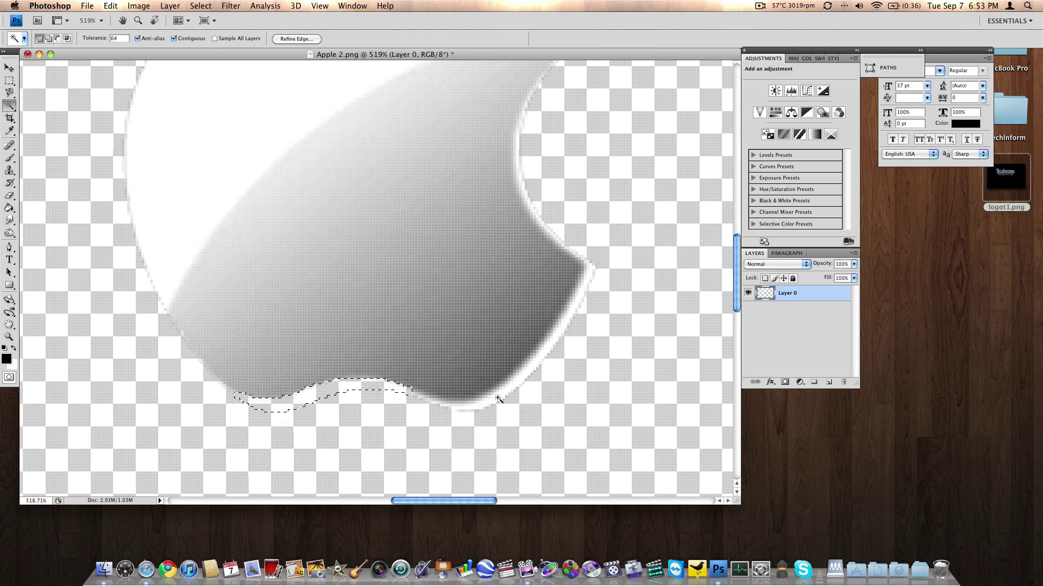
{"action": "left_click", "coordinate": [498, 398]}
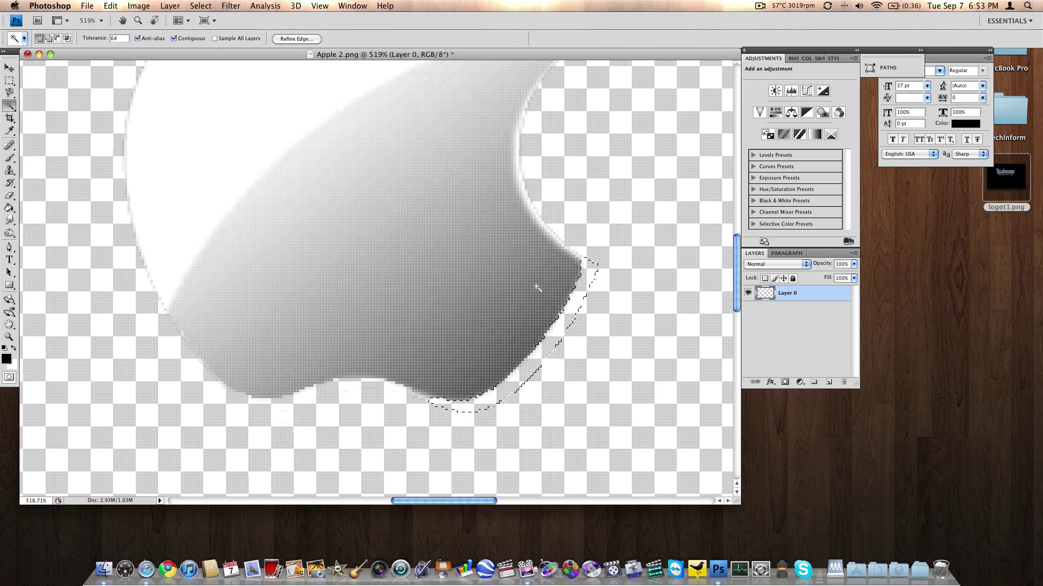
{"action": "left_click", "coordinate": [530, 200]}
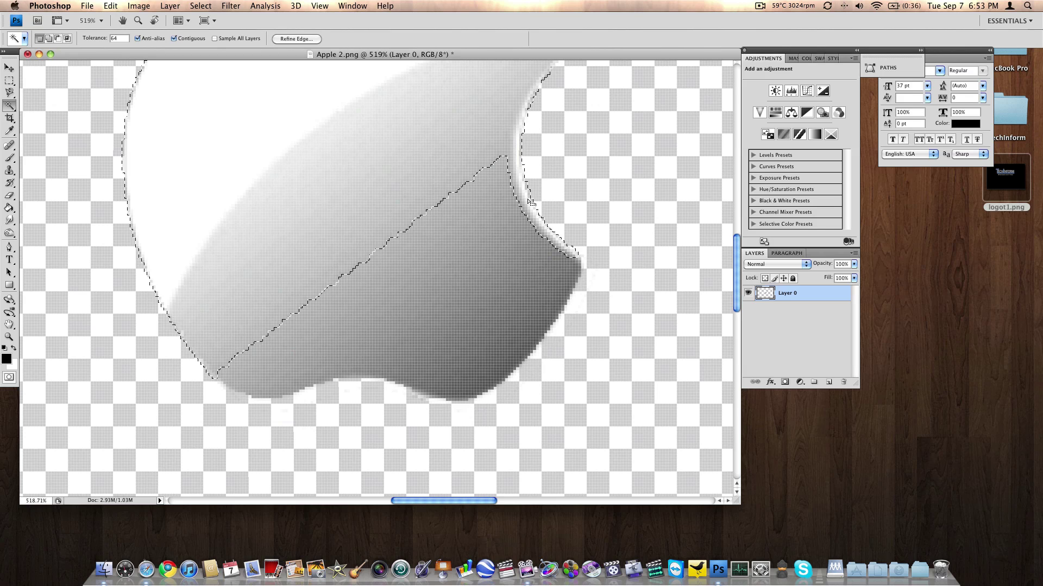
{"action": "scroll", "coordinate": [598, 281], "scroll_direction": "up", "scroll_amount": 5}
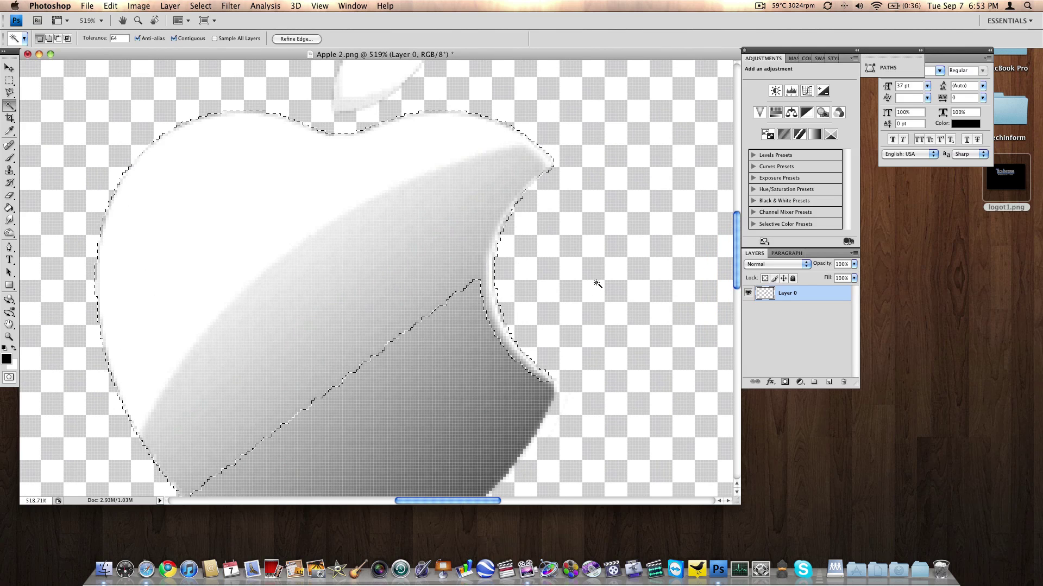
{"action": "key", "text": "super+d"}
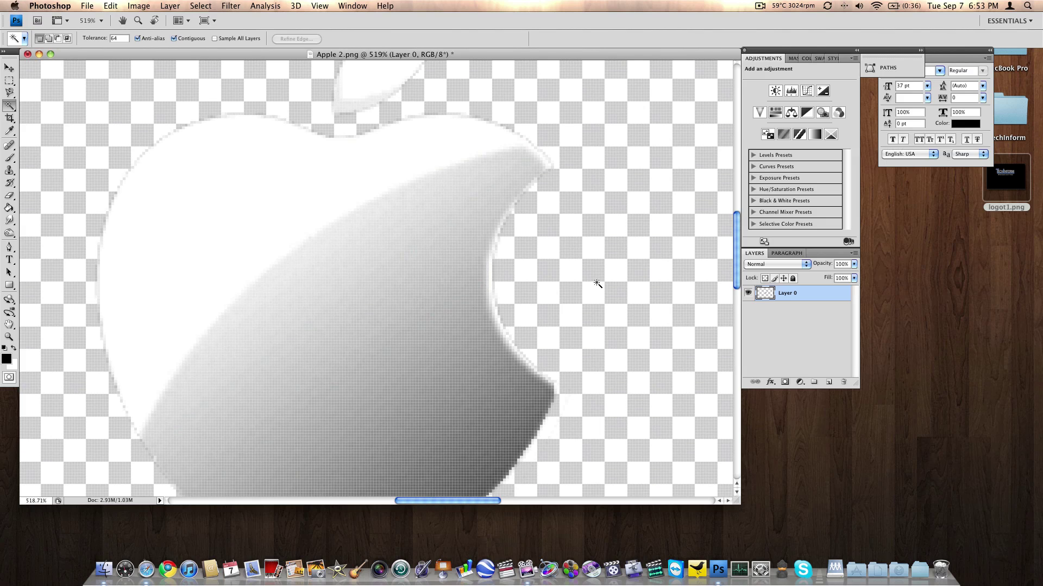
{"action": "scroll", "coordinate": [606, 306], "scroll_direction": "down", "scroll_amount": 5}
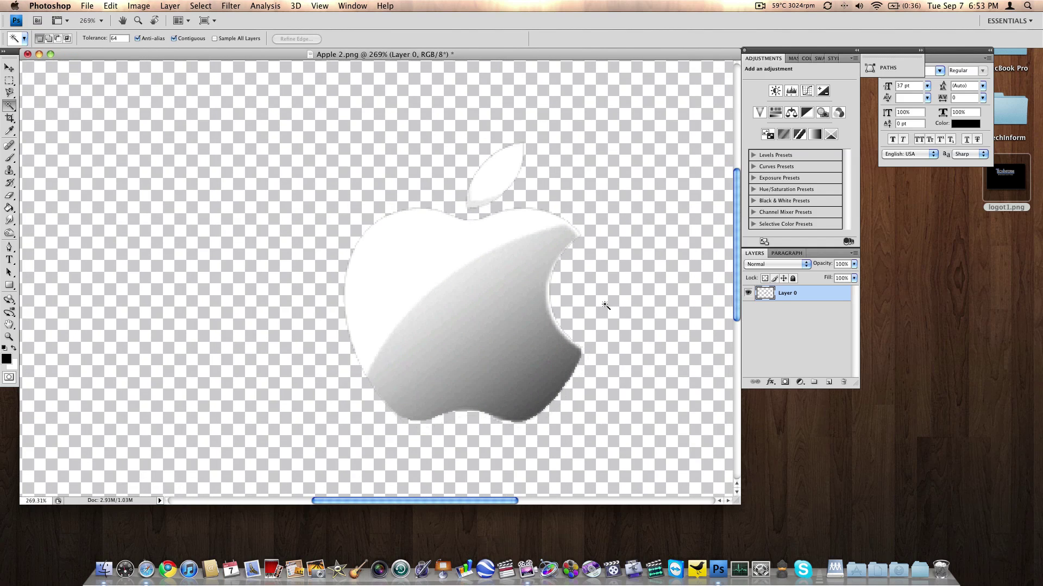
{"action": "scroll", "coordinate": [605, 306], "scroll_direction": "down", "scroll_amount": 2}
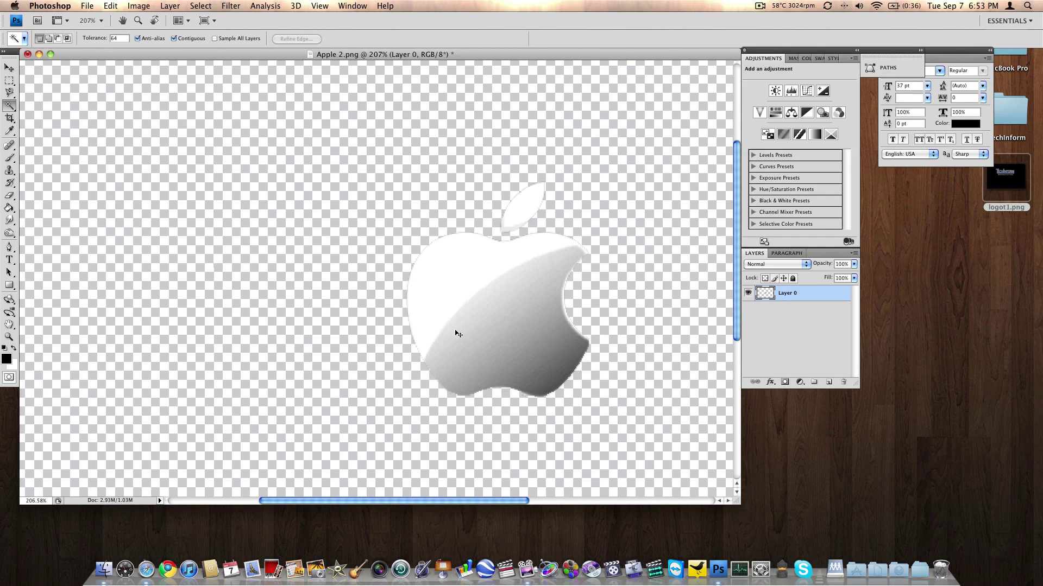
Step: Cancel a new document, add an empty layer above the apple, and drag with the Move tool
{"action": "key", "text": "super+n"}
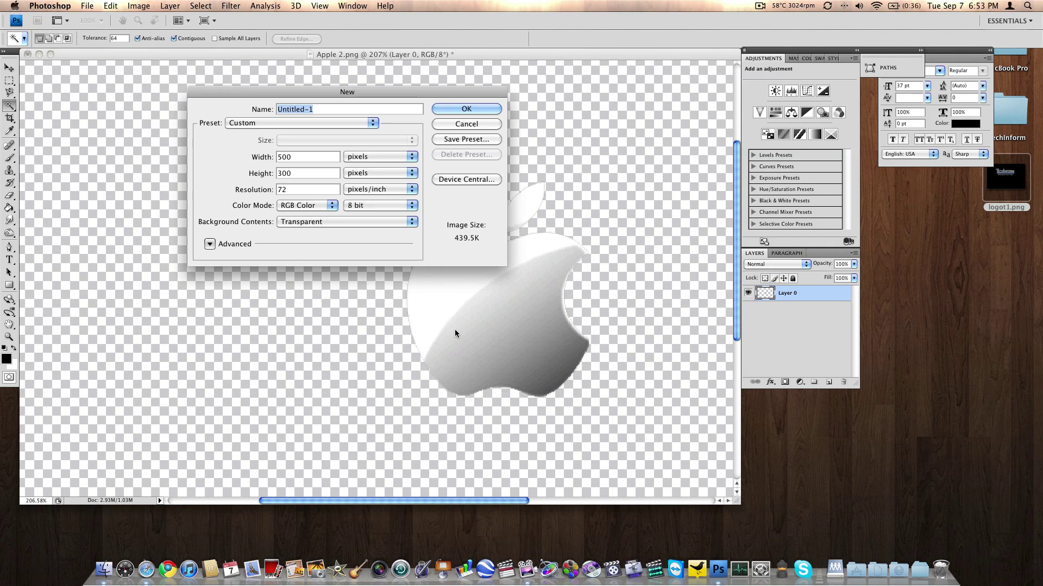
{"action": "left_click", "coordinate": [464, 125]}
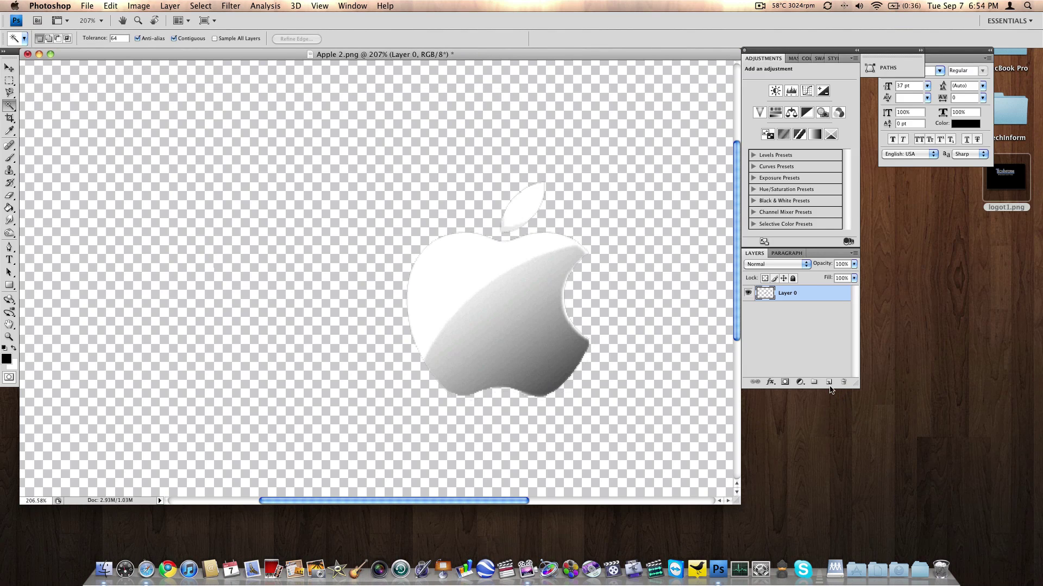
{"action": "left_click", "coordinate": [829, 383]}
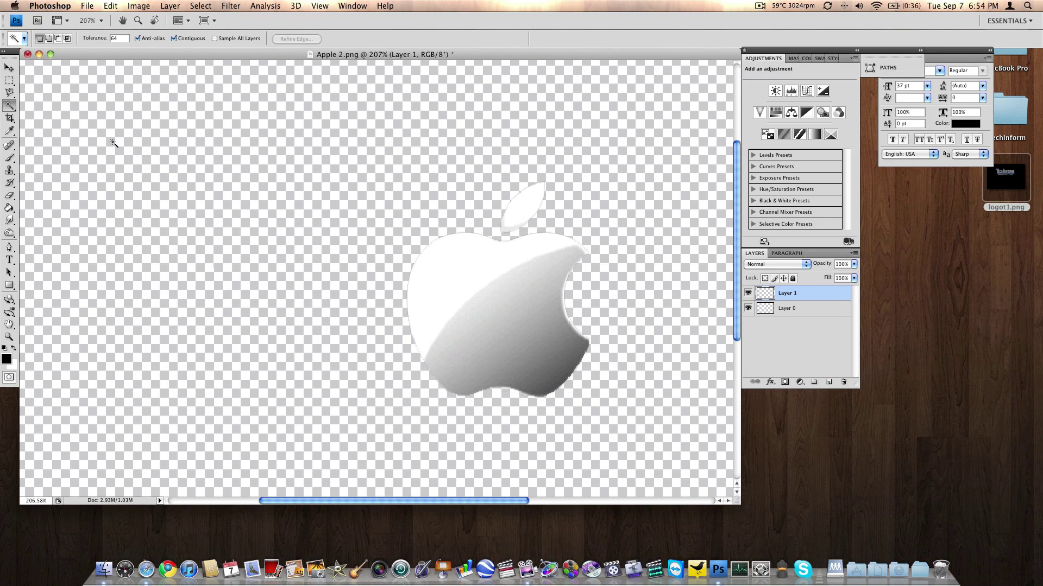
{"action": "left_click", "coordinate": [9, 68]}
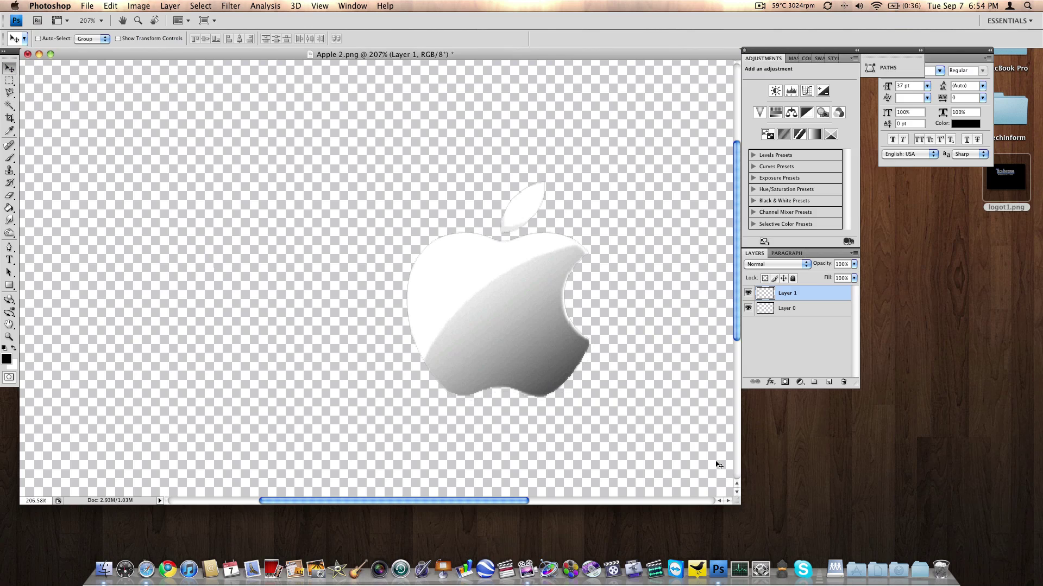
{"action": "left_click_drag", "start_coordinate": [546, 335], "coordinate": [801, 311]}
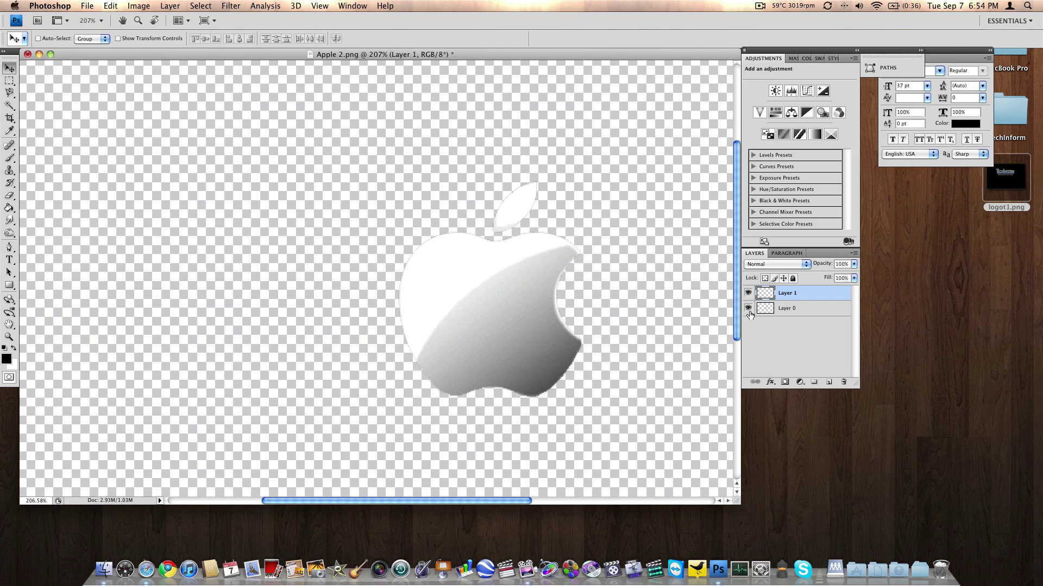
Step: Select both layers and merge them into a single Layer 0, then bring up the file browser
{"action": "left_click", "coordinate": [763, 312]}
{"action": "left_click", "coordinate": [818, 293]}
{"action": "key", "text": "super+e"}
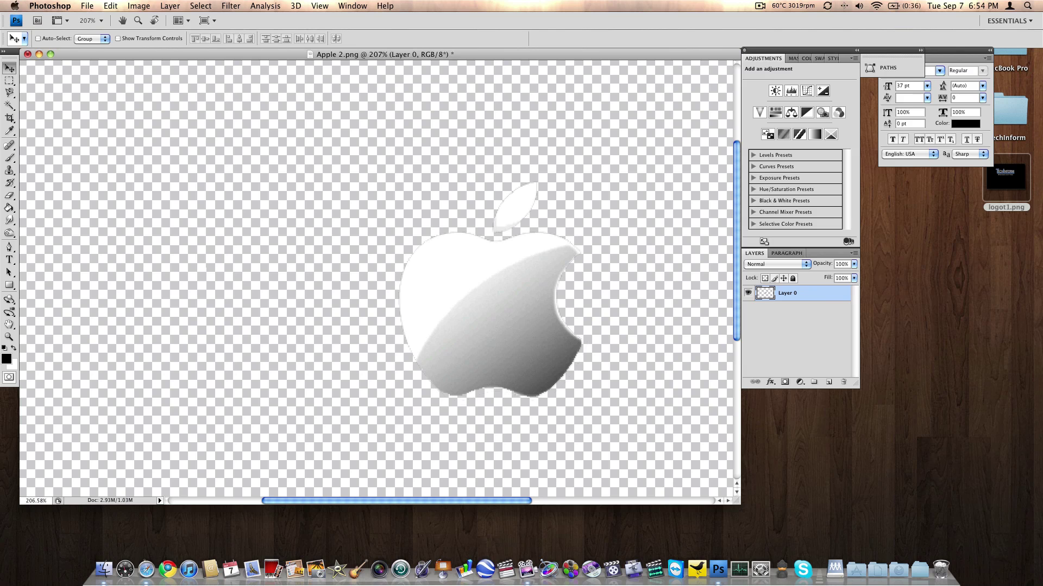
{"action": "key", "text": "super+s"}
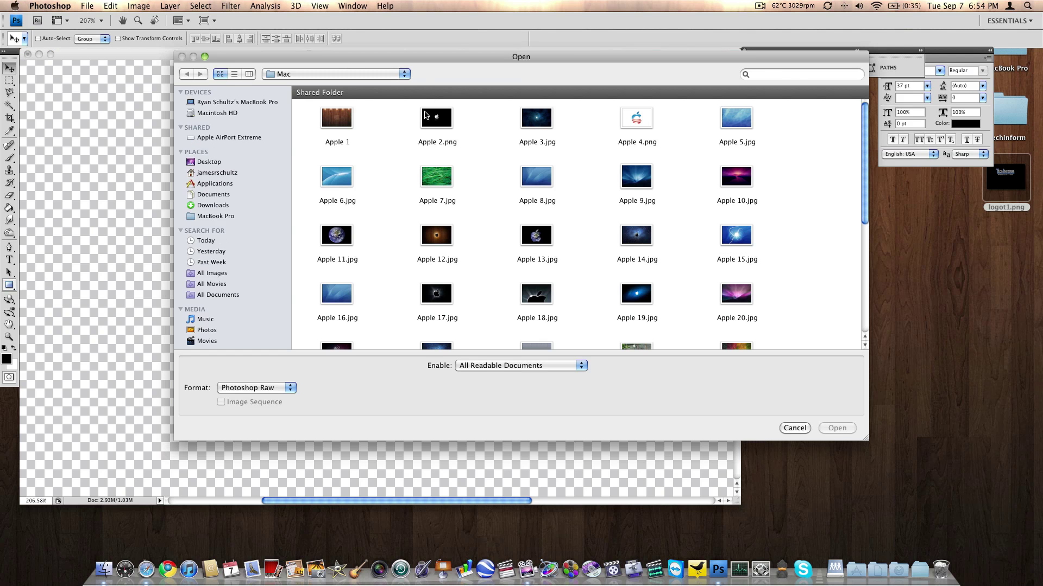
Step: Open the grass photo Apple 7.jpg and drag the apple logo into it
{"action": "double_click", "coordinate": [429, 174]}
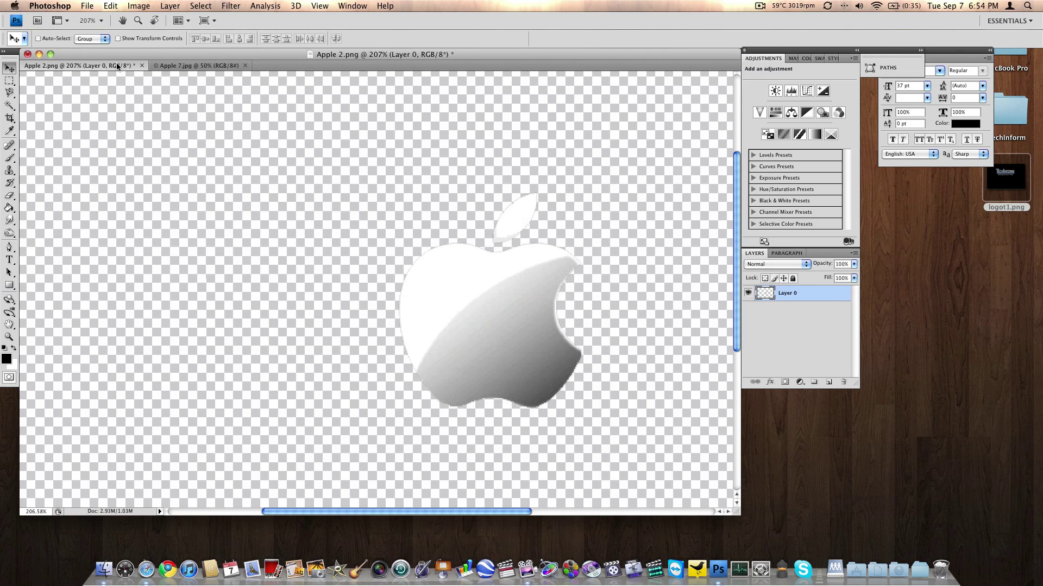
{"action": "left_click", "coordinate": [119, 65]}
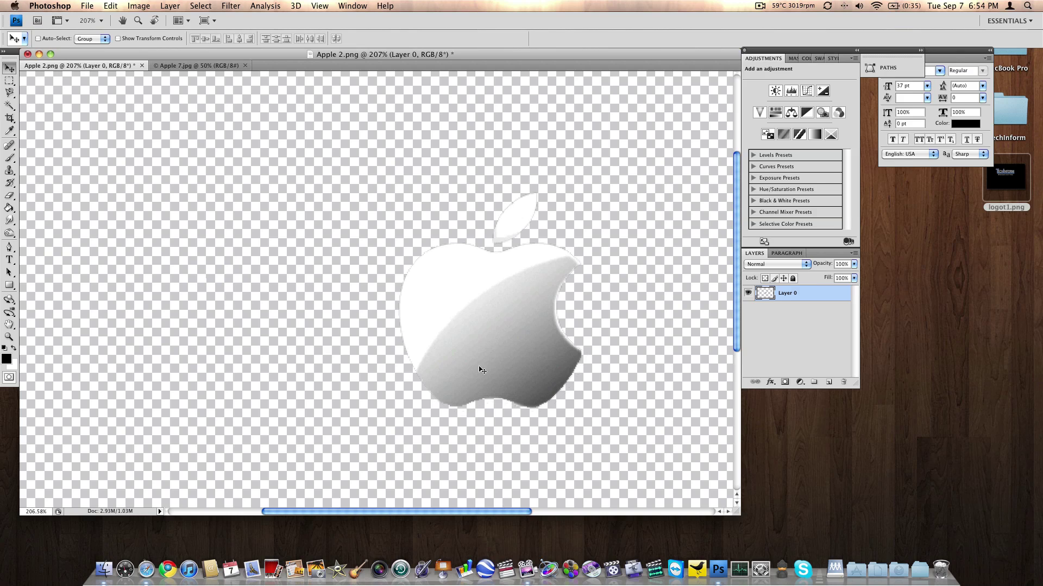
{"action": "left_click_drag", "start_coordinate": [481, 370], "coordinate": [194, 67]}
{"action": "left_click_drag", "start_coordinate": [517, 379], "coordinate": [422, 314]}
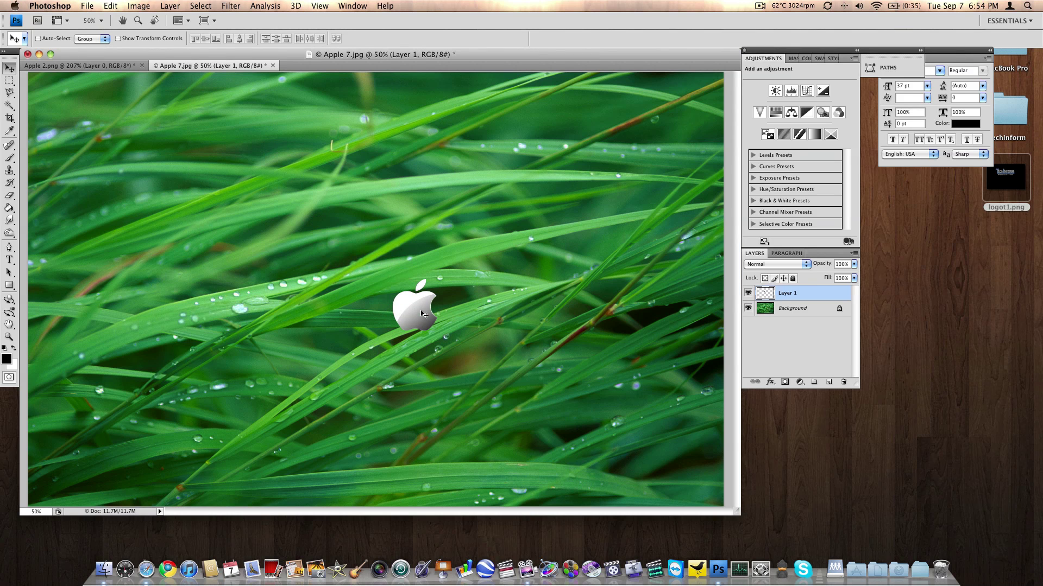
Step: Enlarge the apple to about 218% and shift it left and slightly up
{"action": "key", "text": "super+t"}
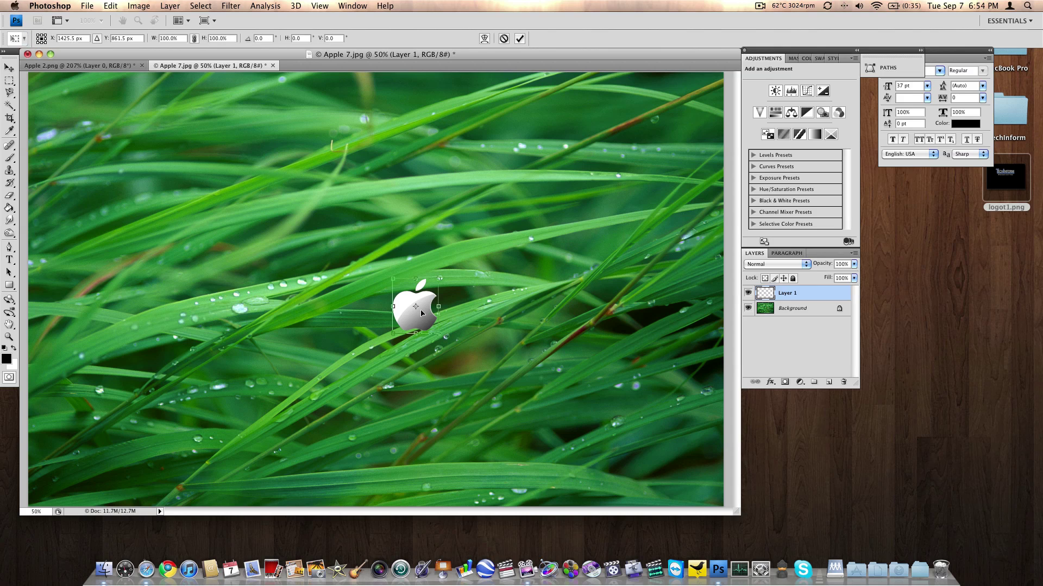
{"action": "left_click_drag", "start_coordinate": [440, 275], "coordinate": [547, 144]}
{"action": "key", "text": "Return"}
{"action": "left_click_drag", "start_coordinate": [494, 236], "coordinate": [382, 219]}
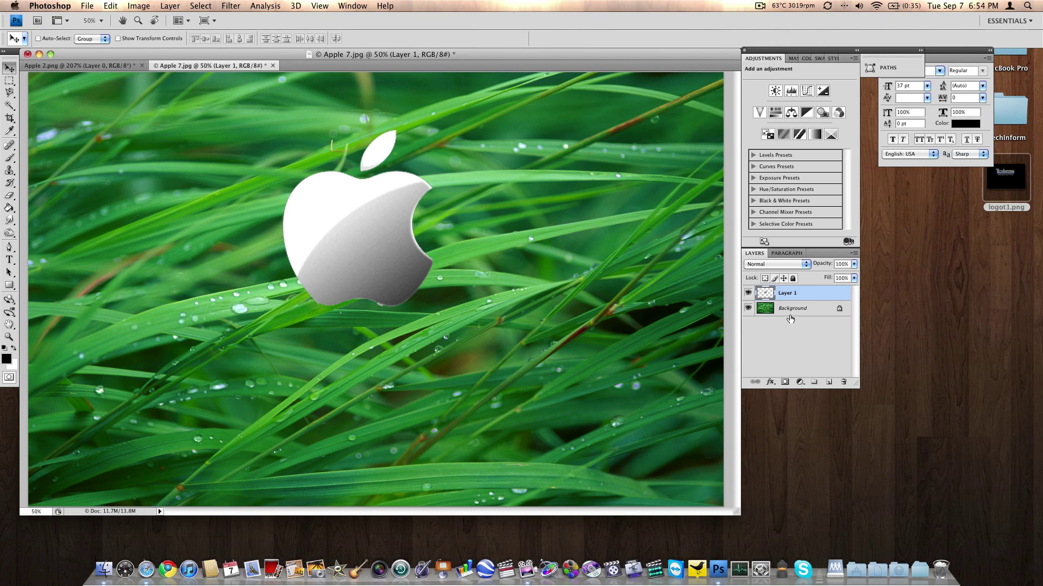
Step: In Layer 1's layer style, try then remove a drop shadow and enable Outer Glow
{"action": "double_click", "coordinate": [808, 302]}
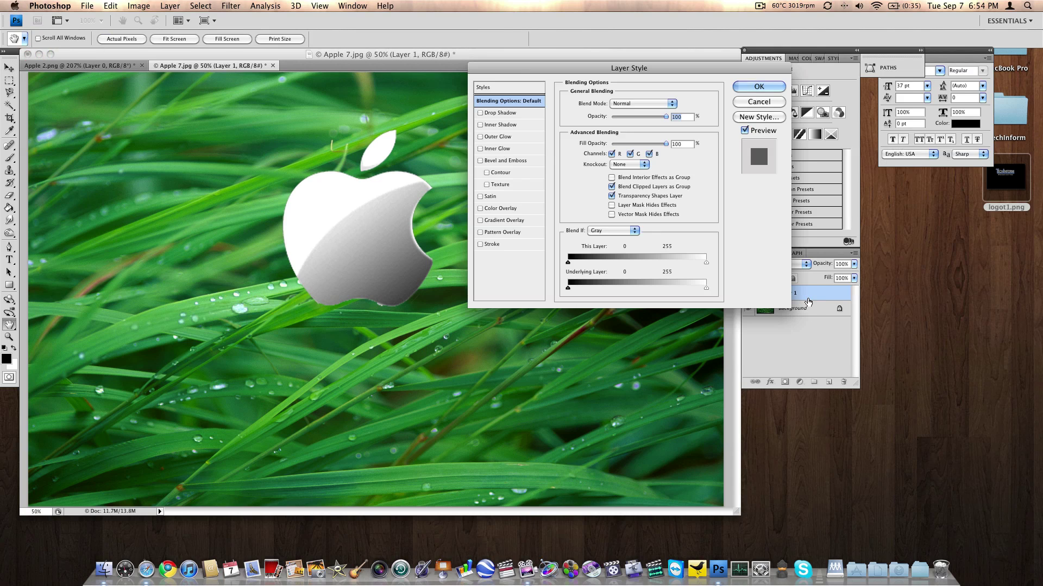
{"action": "left_click", "coordinate": [491, 114]}
{"action": "left_click", "coordinate": [479, 113]}
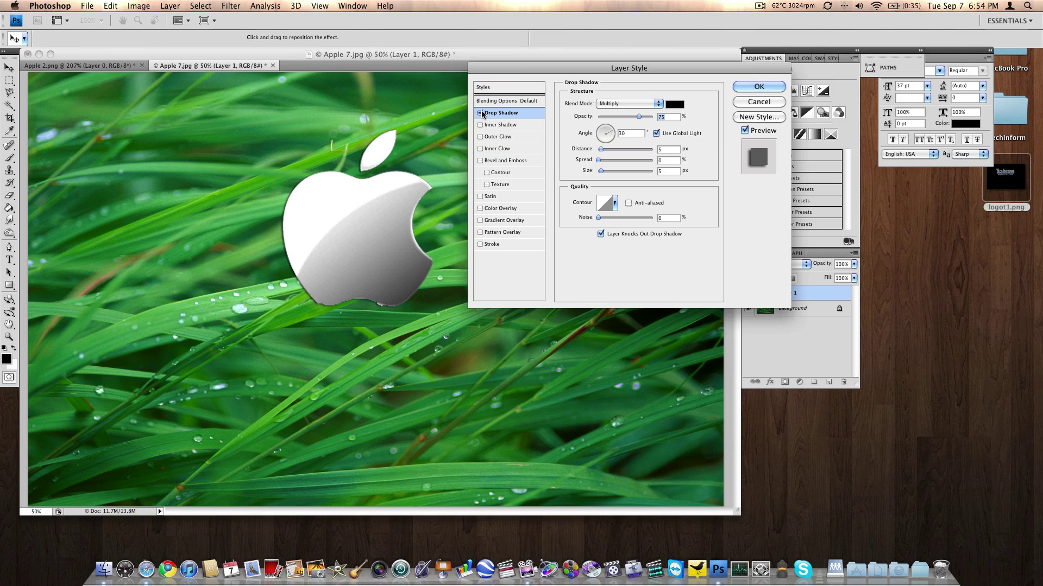
{"action": "left_click", "coordinate": [480, 137]}
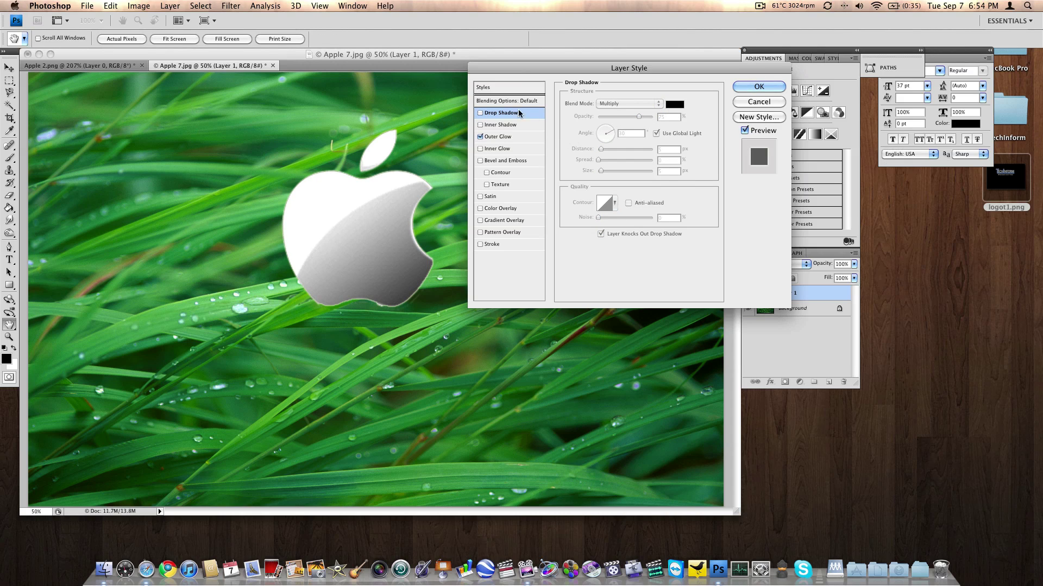
{"action": "left_click", "coordinate": [496, 137]}
Step: Set the outer glow to black, Normal blend mode, 84 px size, and apply it
{"action": "left_click", "coordinate": [589, 142]}
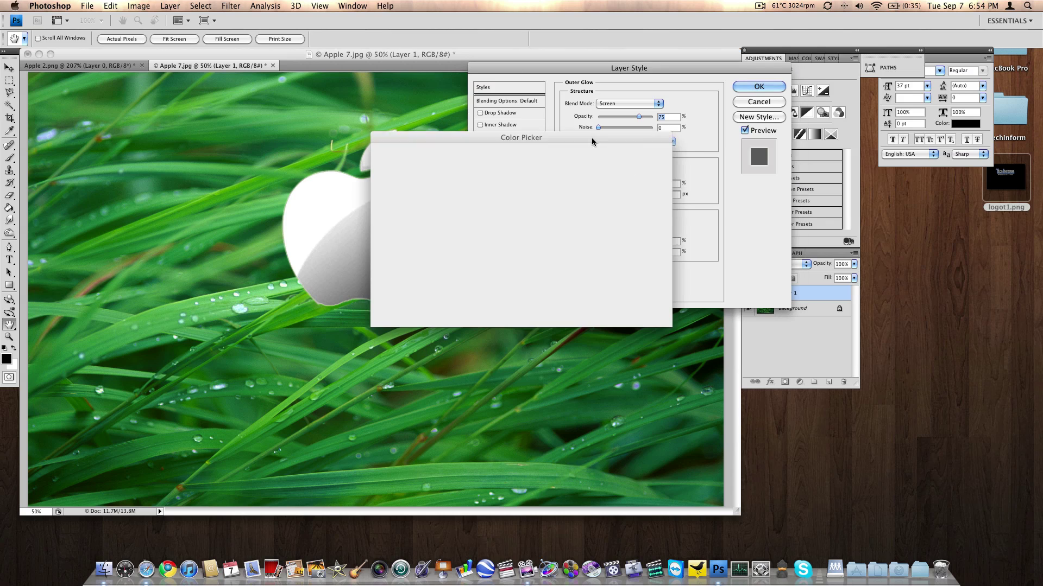
{"action": "left_click_drag", "start_coordinate": [419, 182], "coordinate": [336, 366]}
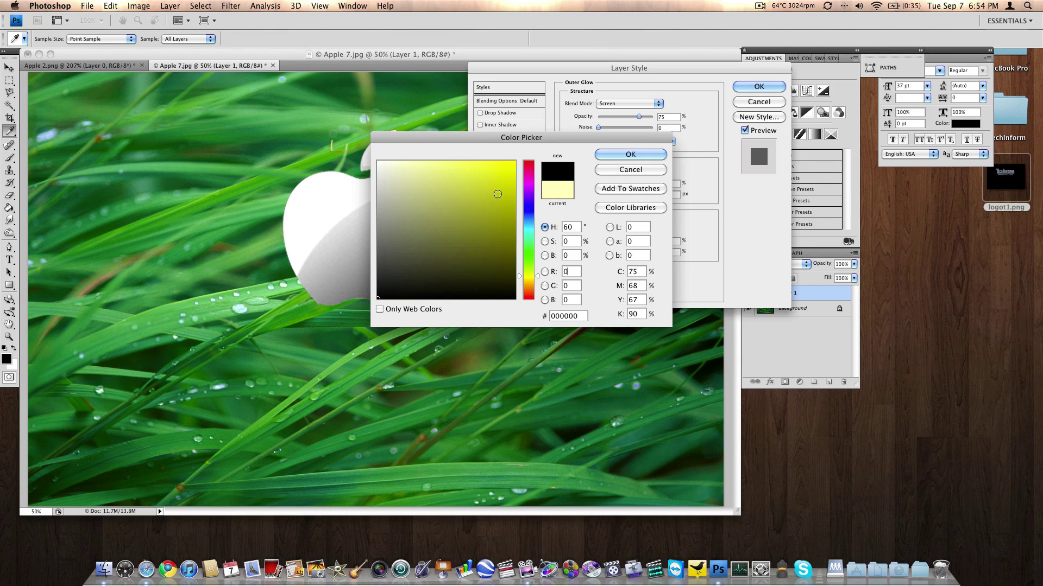
{"action": "left_click", "coordinate": [623, 155]}
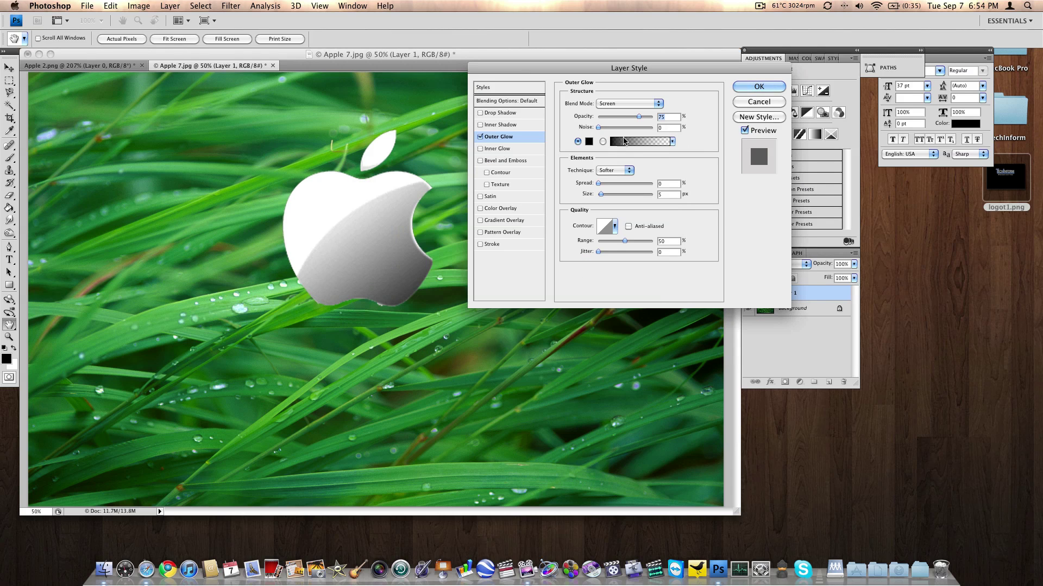
{"action": "left_click", "coordinate": [616, 105]}
{"action": "left_click", "coordinate": [621, 36]}
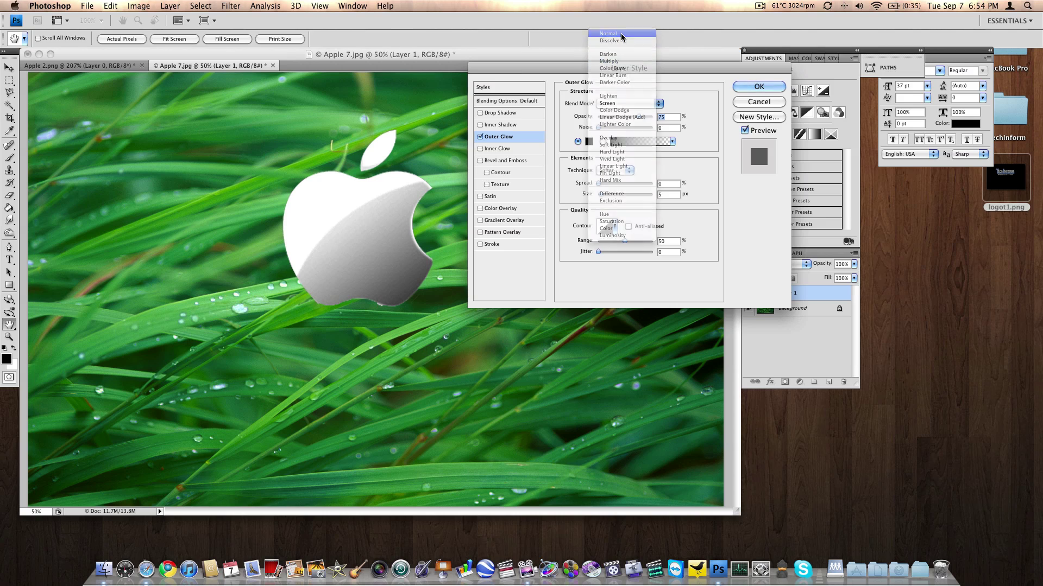
{"action": "mouse_move", "coordinate": [601, 196]}
{"action": "left_mouse_down"}
{"action": "mouse_move", "coordinate": [645, 194]}
{"action": "mouse_move", "coordinate": [619, 193]}
{"action": "left_mouse_up"}
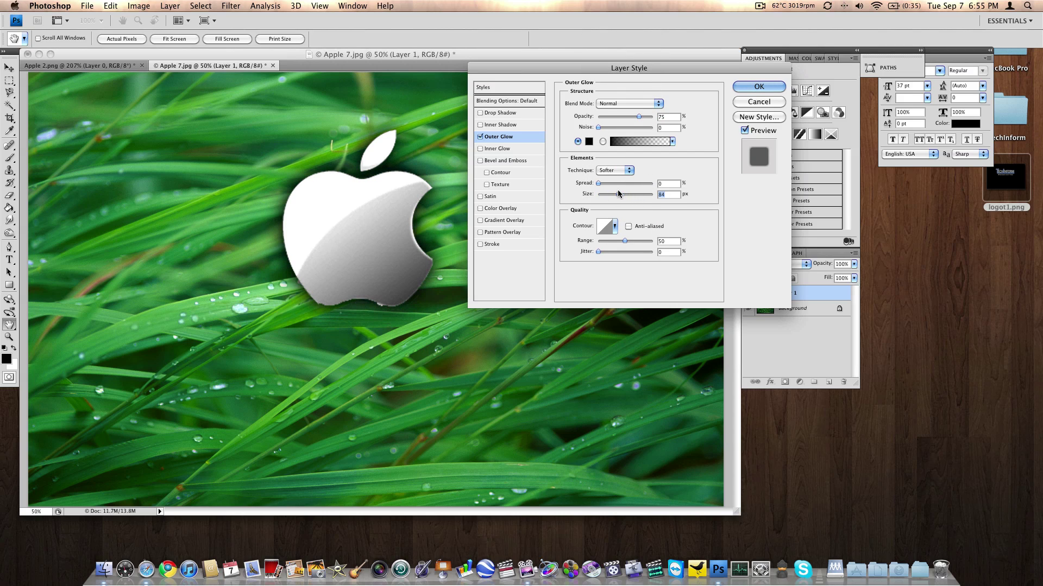
{"action": "left_click", "coordinate": [759, 86]}
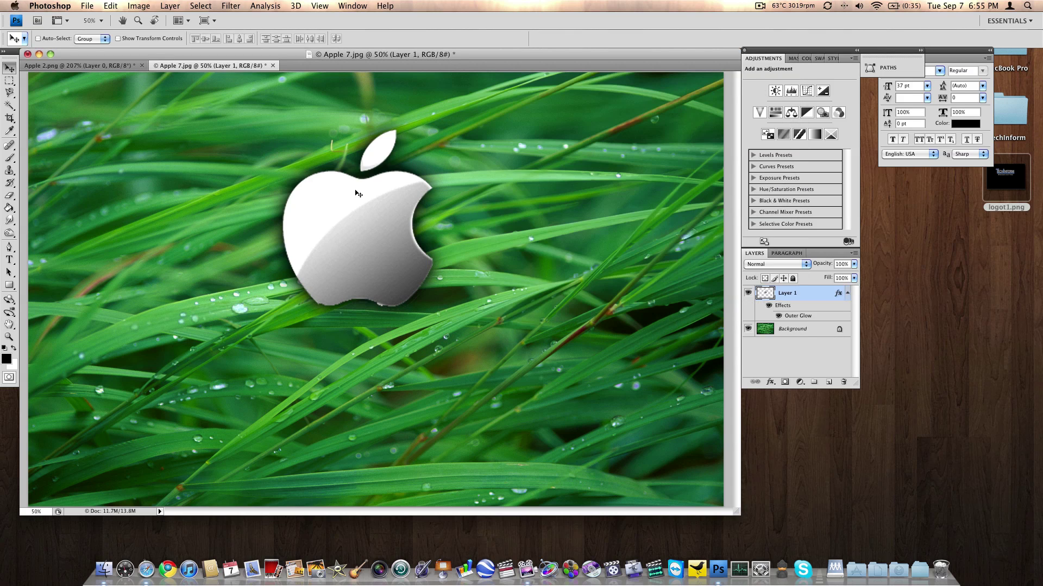
Step: Drag the glowing apple to the photo's upper-left corner and scale it down with Free Transform
{"action": "left_click_drag", "start_coordinate": [382, 184], "coordinate": [144, 154]}
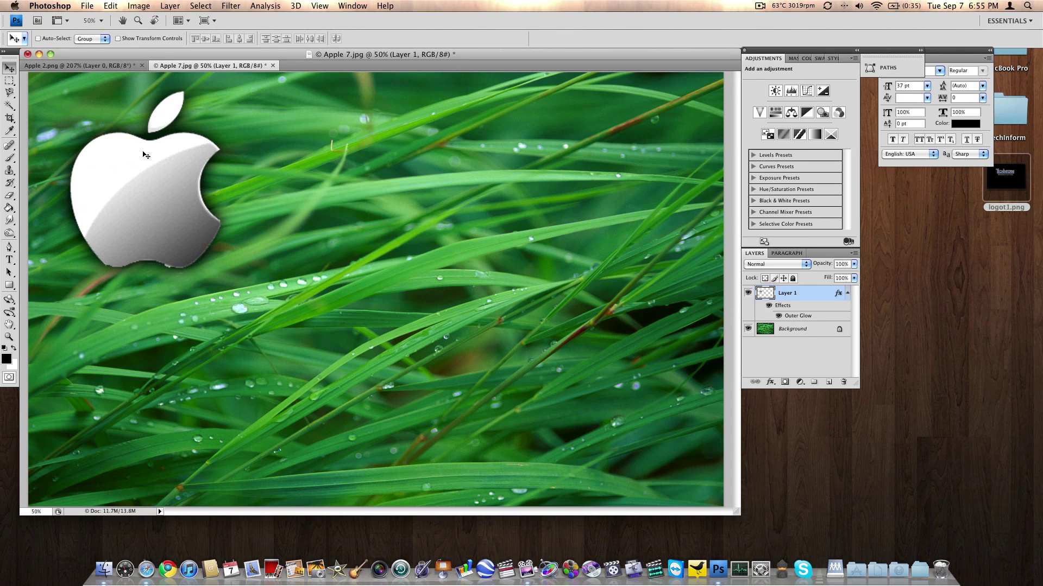
{"action": "key", "text": "ctrl+0"}
{"action": "key", "text": "ctrl+t"}
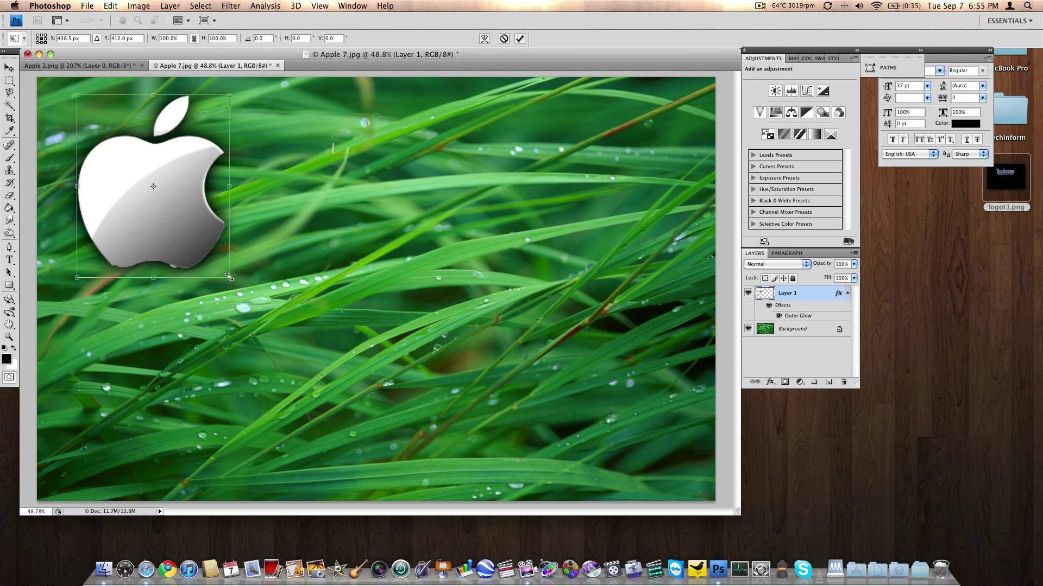
{"action": "left_click_drag", "start_coordinate": [229, 278], "coordinate": [126, 189]}
{"action": "key", "text": "Return"}
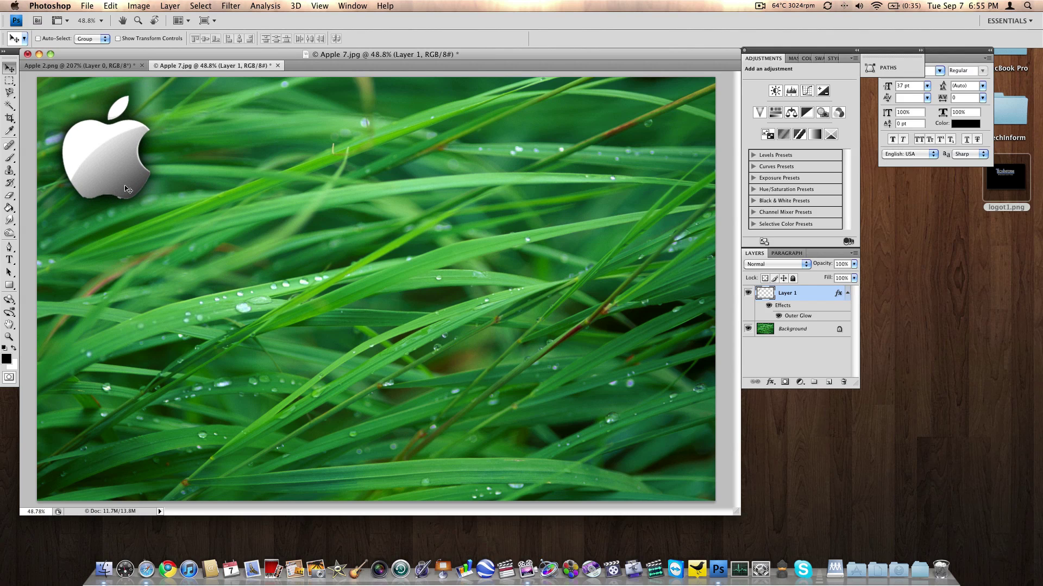